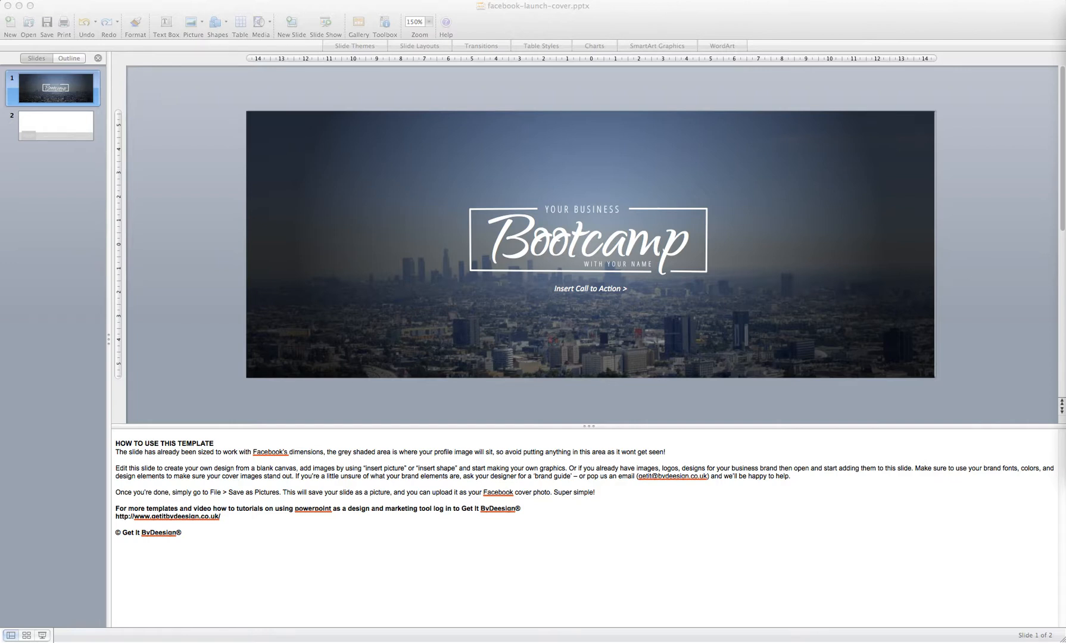
Hide and reshow the Formatting Palette, and reposition it beside the cover design.
left_click(807, 12)
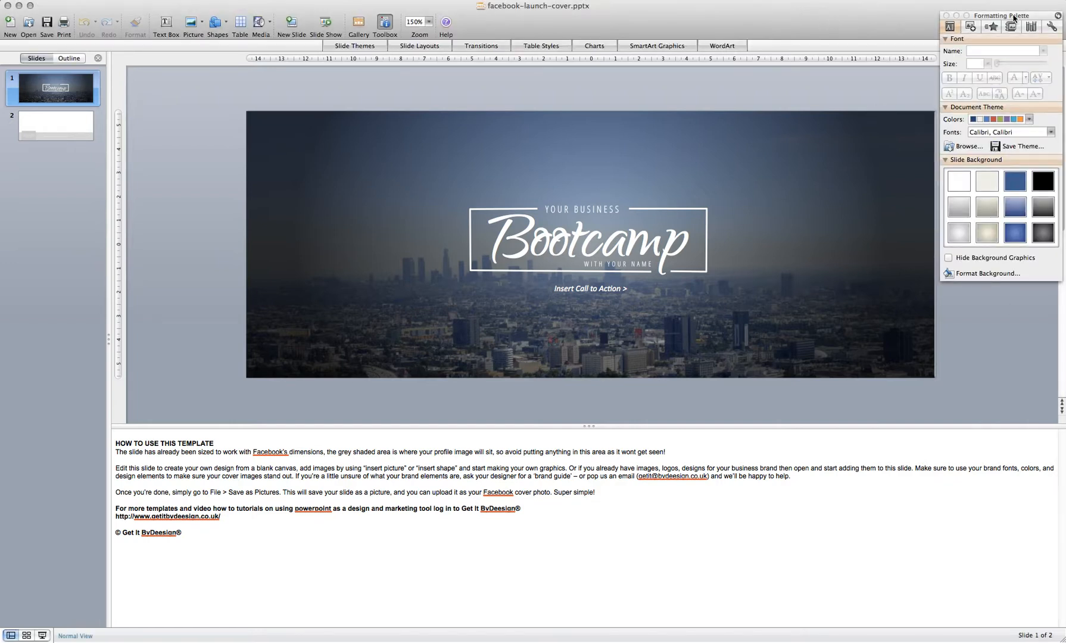
mouse_move(1014, 17)
left_mouse_down()
mouse_move(998, 38)
mouse_move(995, 103)
mouse_move(1002, 25)
left_mouse_up()
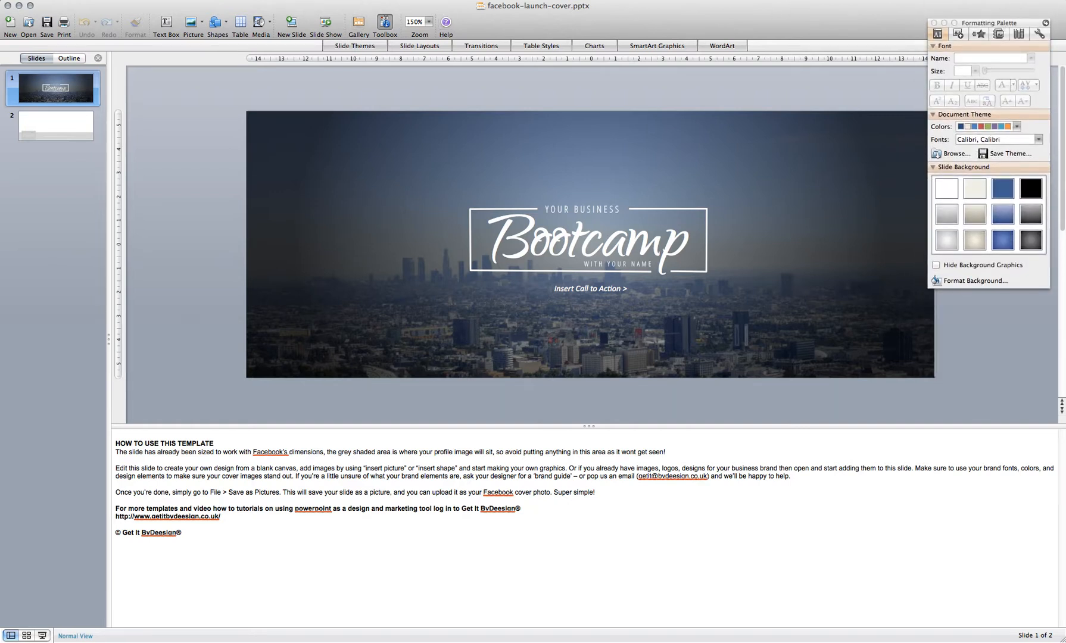
left_click(384, 24)
left_click(384, 24)
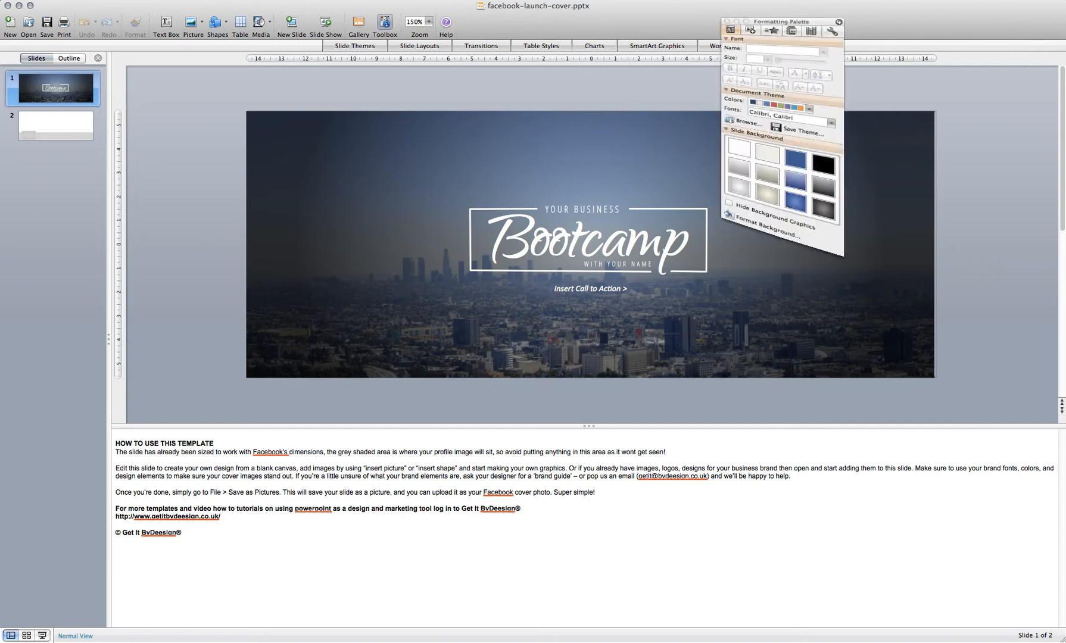
mouse_move(1017, 23)
left_mouse_down()
mouse_move(1015, 38)
mouse_move(1014, 13)
left_mouse_up()
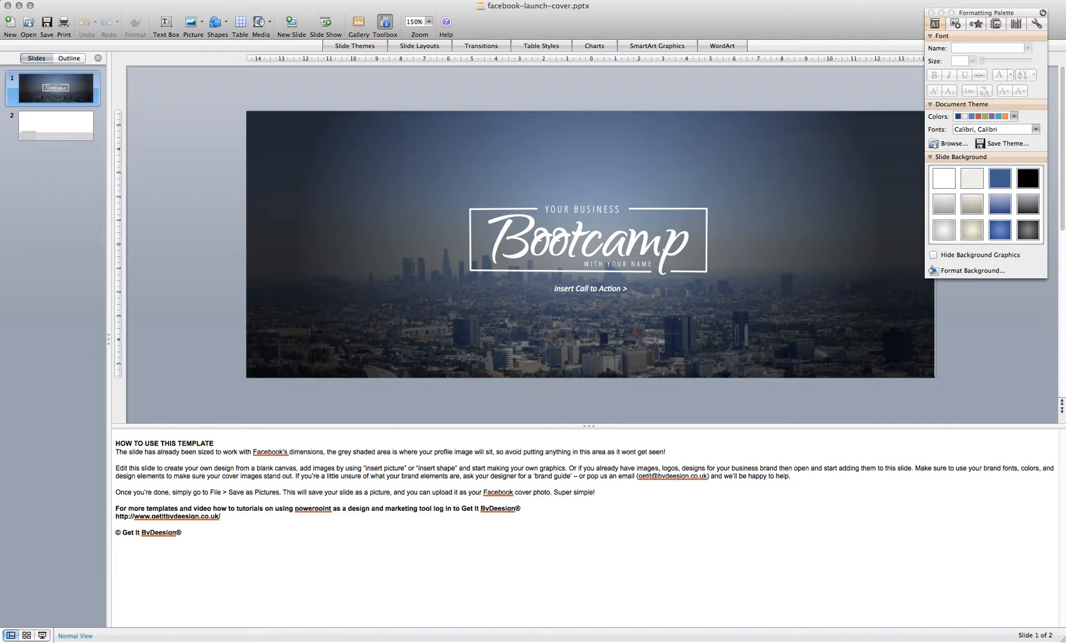
Switch to Finder, insert header.png from the Facebook Template Tutorial folder into slide 1, and position it over the cover design.
key("super+Tab")
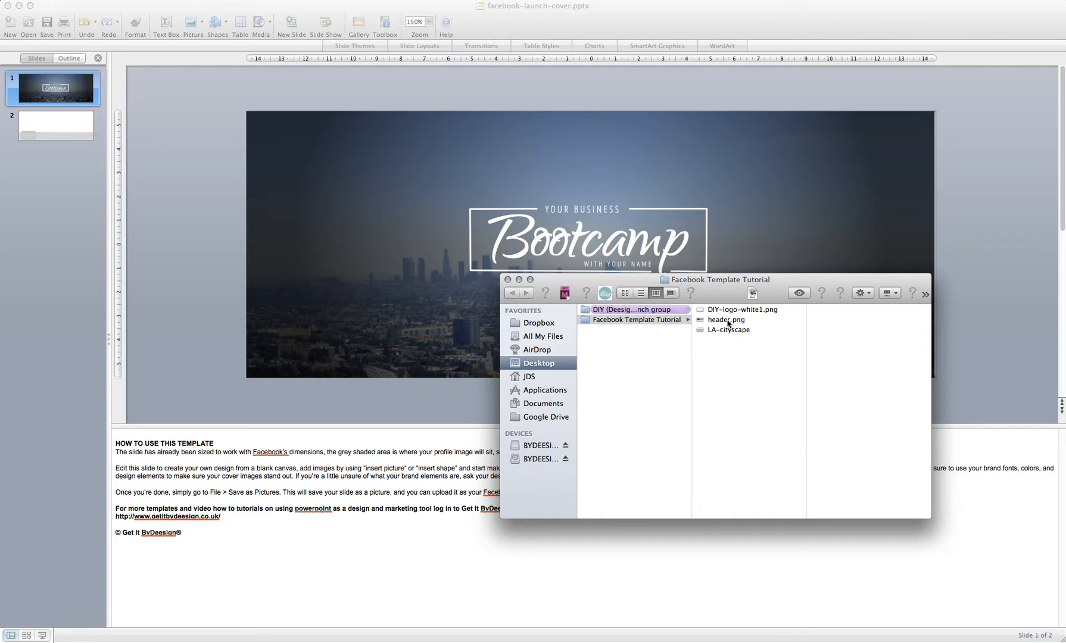
left_click_drag(728, 323, 467, 100)
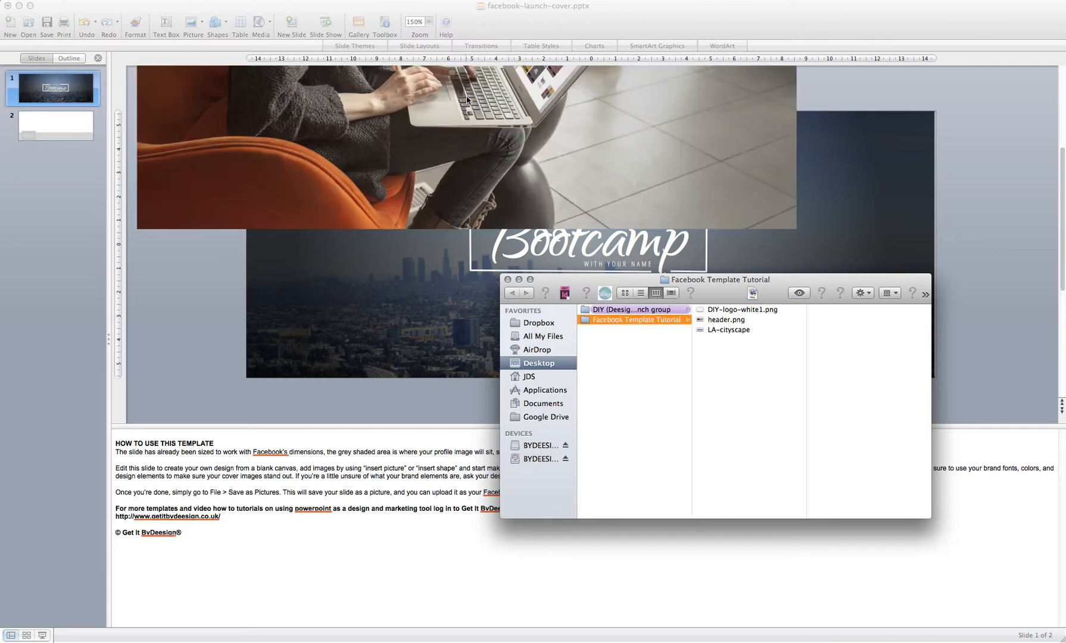
left_click(772, 193)
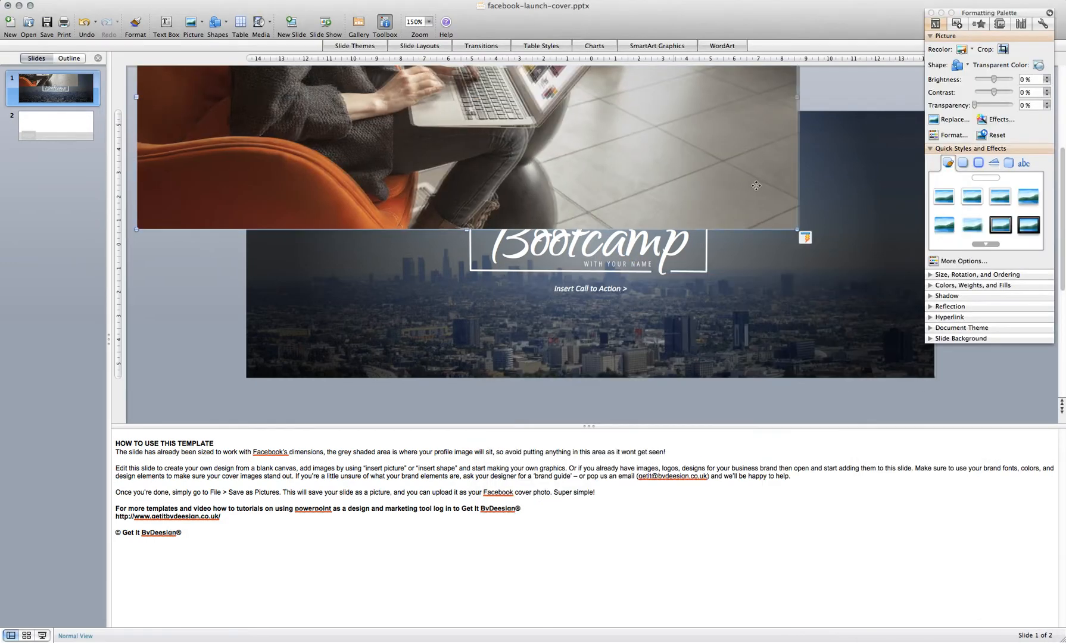
left_click_drag(755, 185, 798, 271)
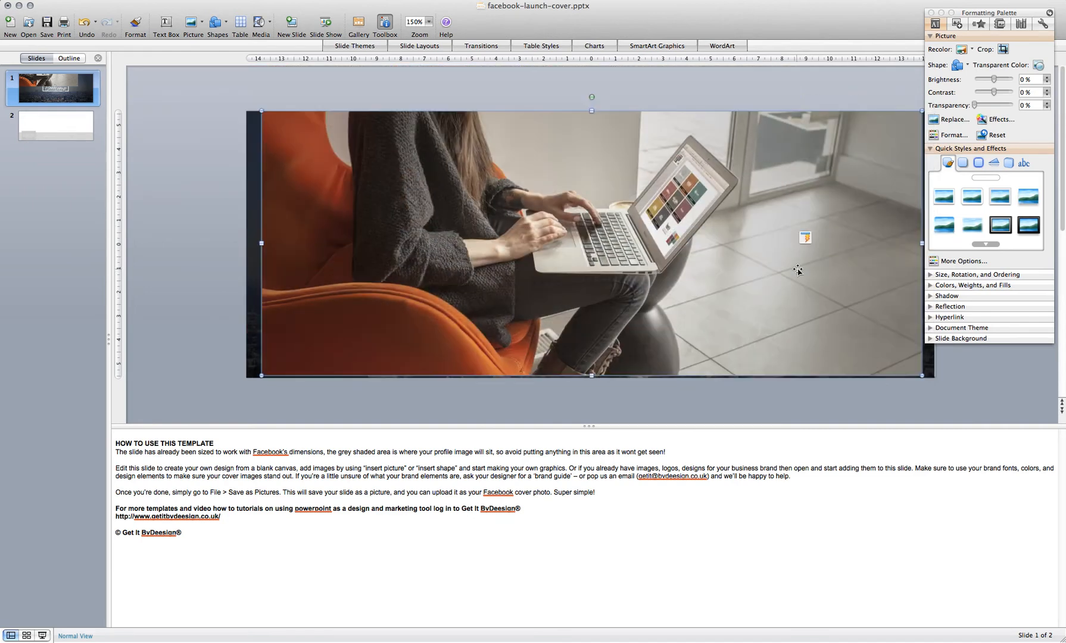
Send the inserted laptop photo to the back of slide 1 and deselect it.
right_click(798, 271)
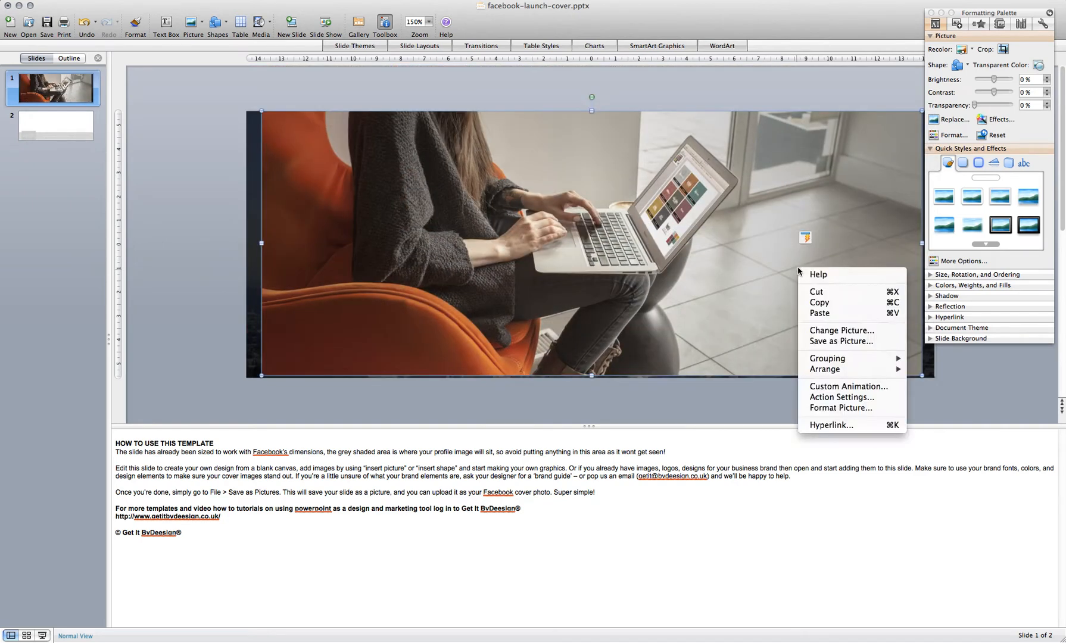
mouse_move(850, 373)
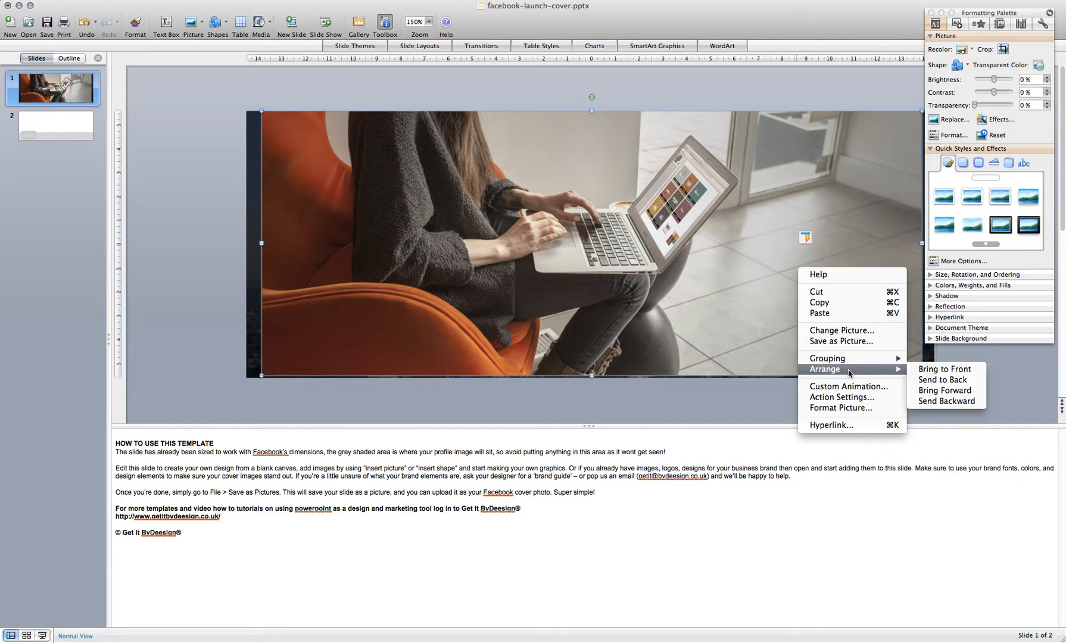
left_click(938, 380)
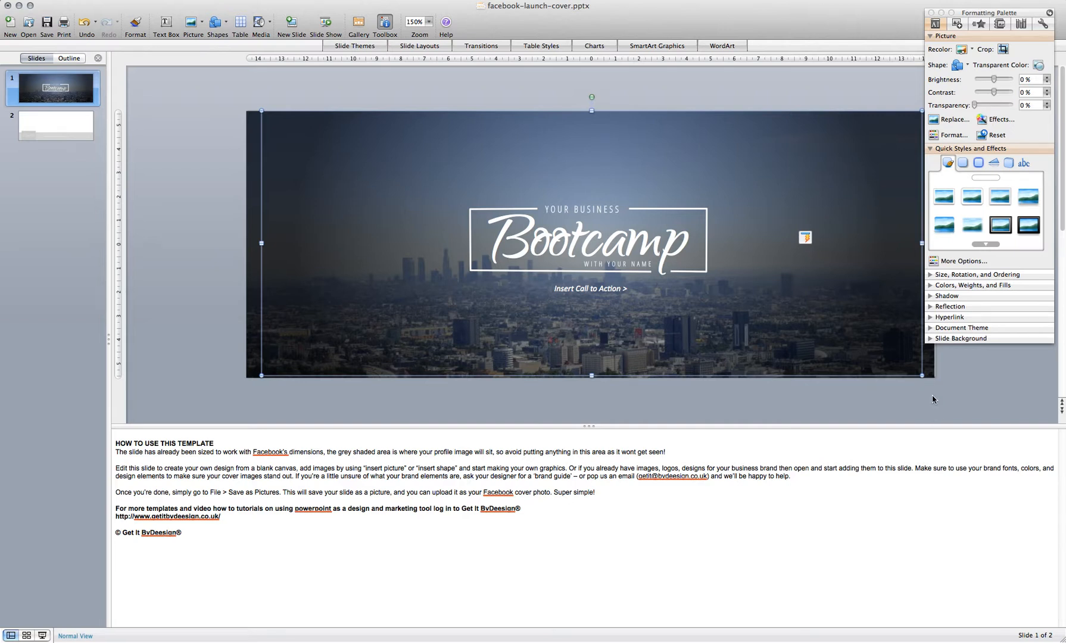
left_click(933, 395)
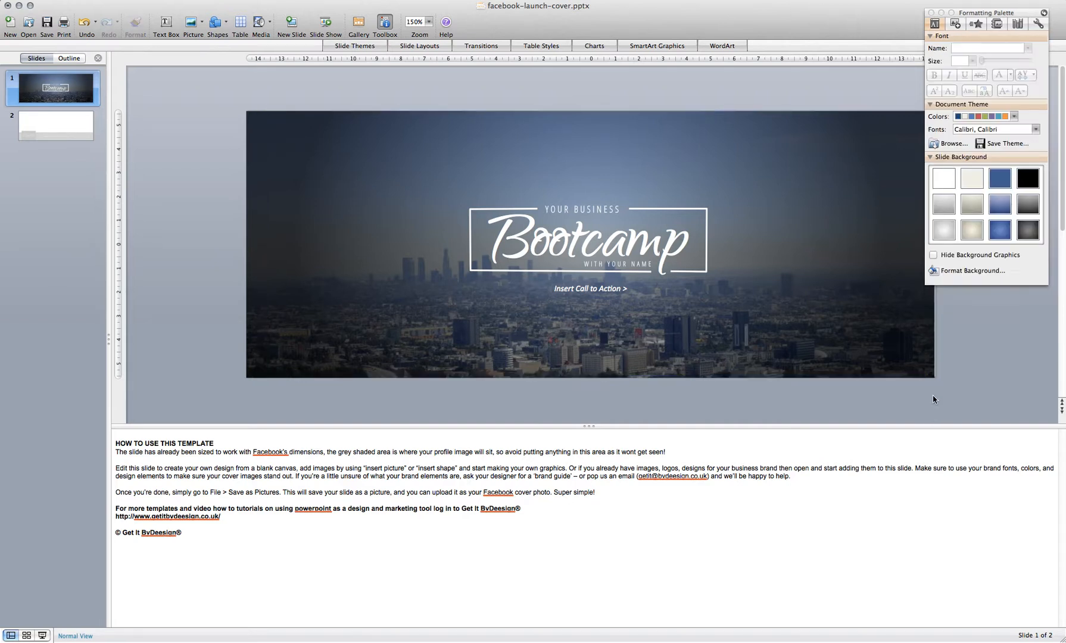
Narrow the dark overlay to reach and delete the cityscape picture, and stretch the overlay back to the full slide width.
left_click_drag(971, 12, 1023, 15)
left_click(843, 138)
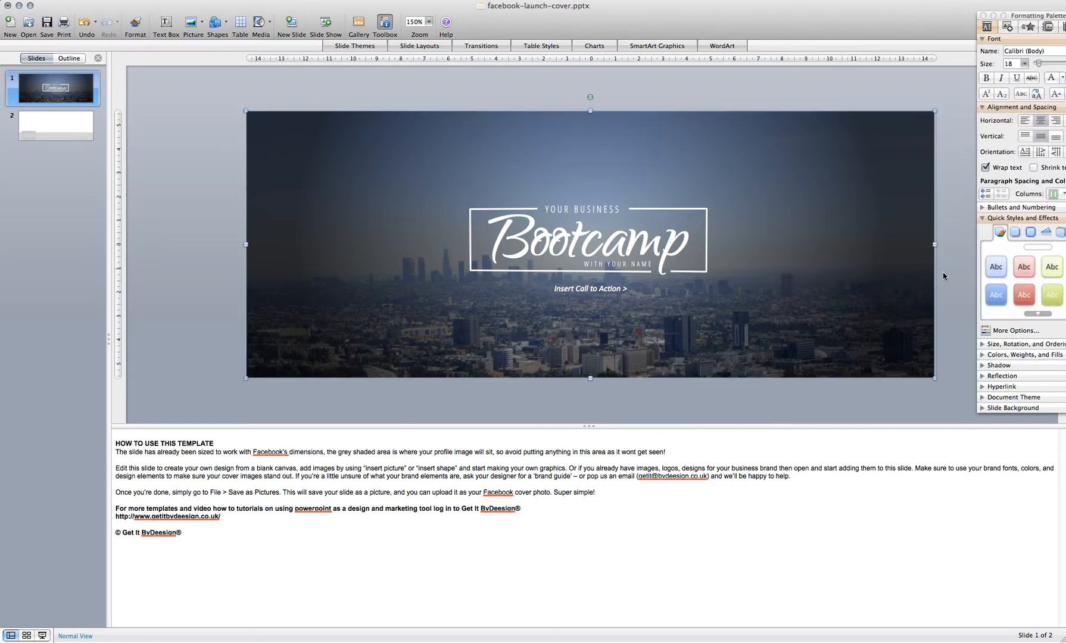
left_click_drag(844, 234, 820, 233)
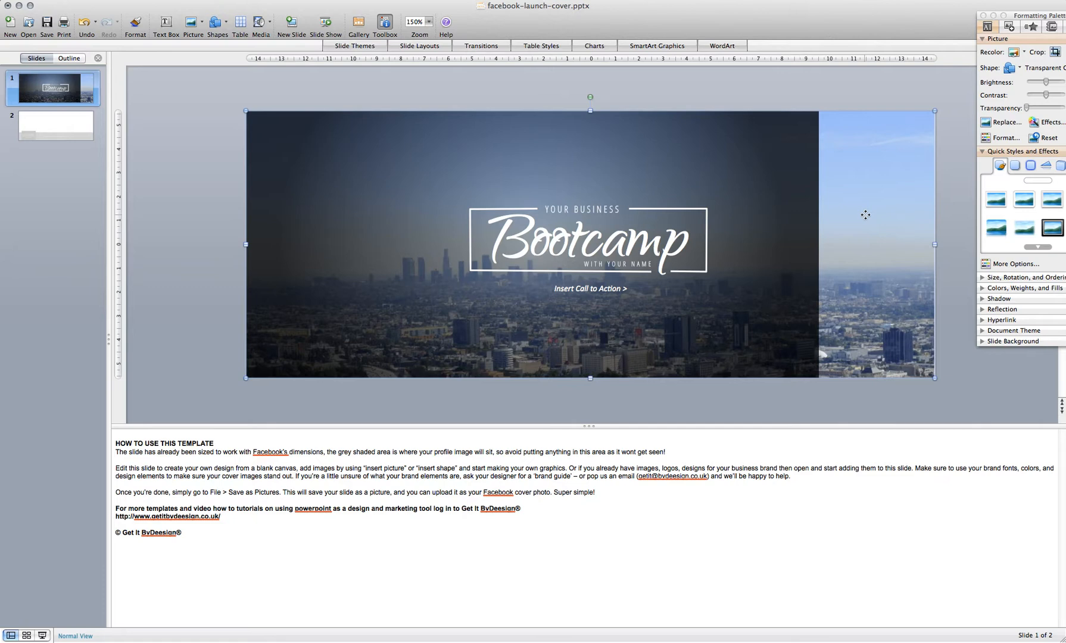
key("Delete")
left_click(811, 217)
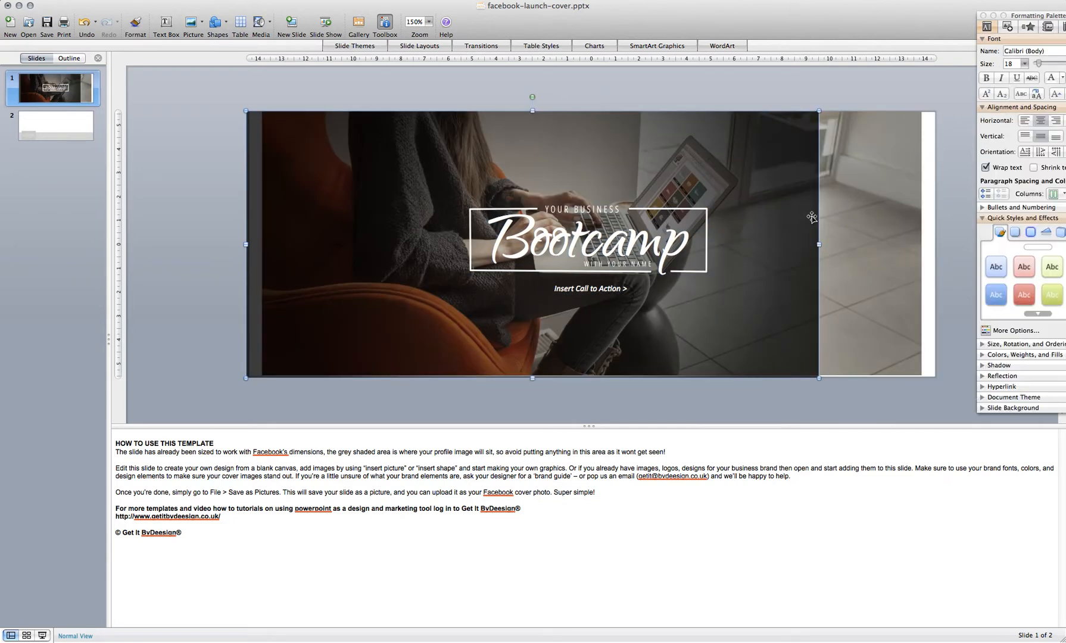
left_click_drag(819, 245, 935, 243)
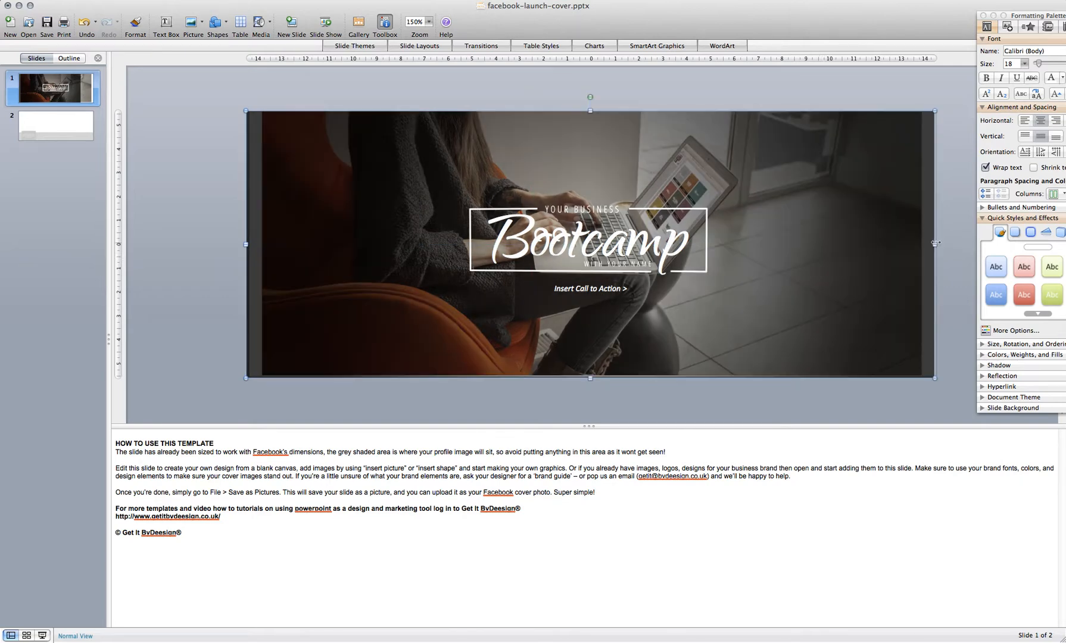
Try a solid dark red fill on the overlay rectangle and discard the change.
double_click(911, 269)
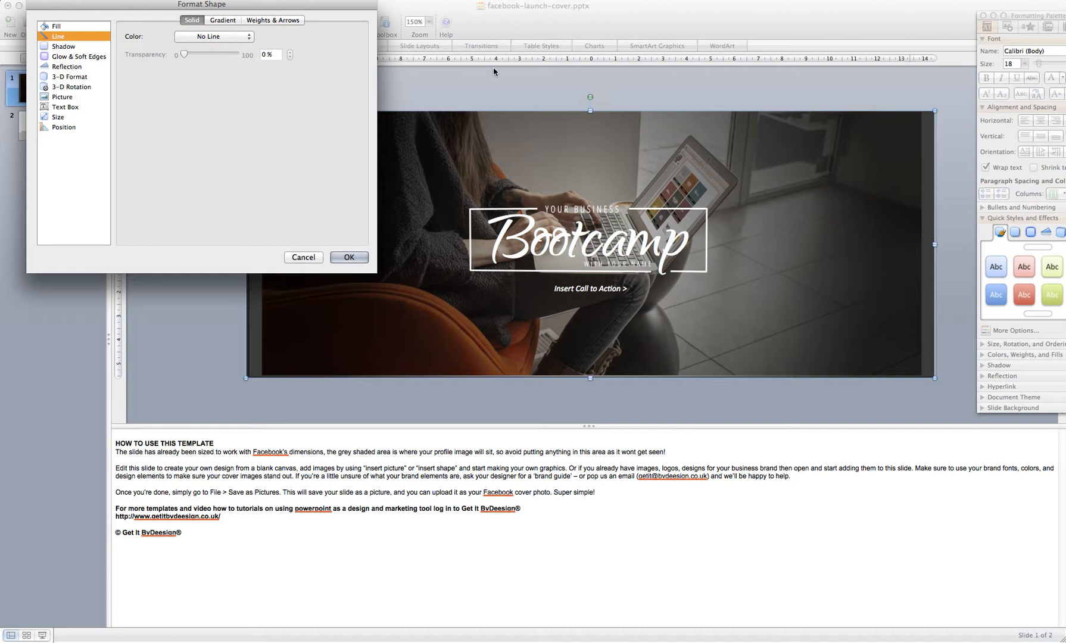
left_click_drag(77, 7, 213, 162)
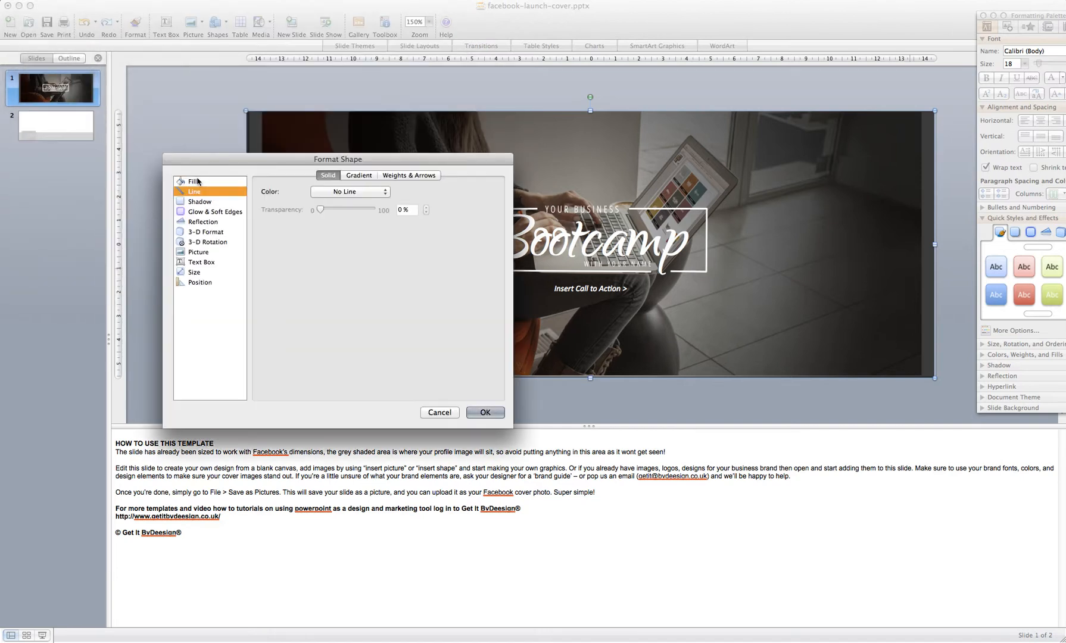
left_click(197, 181)
left_click(333, 192)
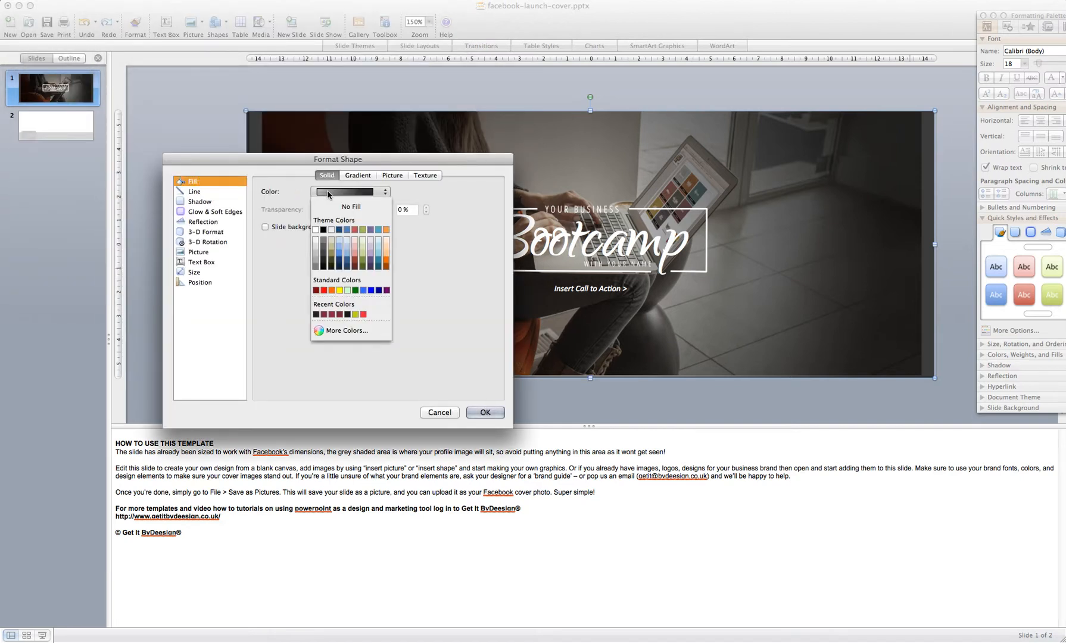
left_click(339, 313)
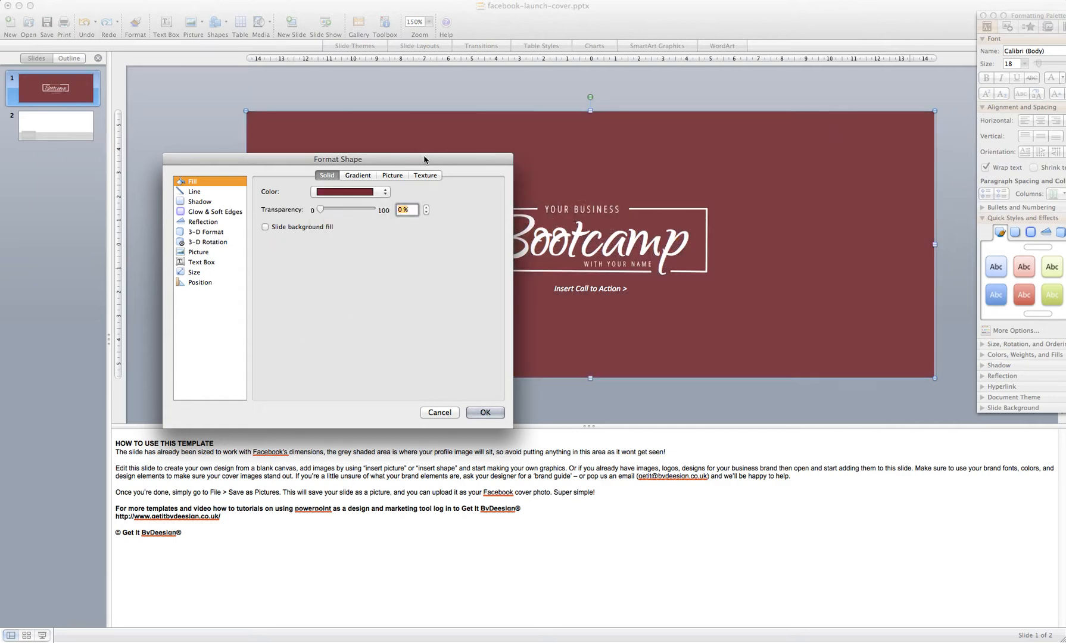
left_click_drag(424, 160, 471, 453)
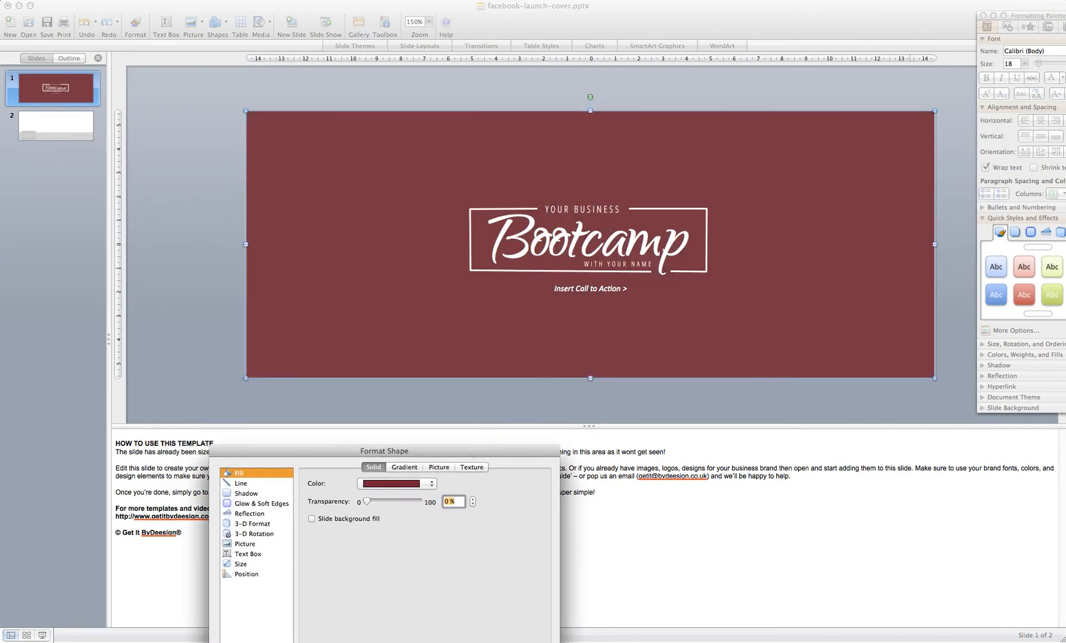
key("Escape")
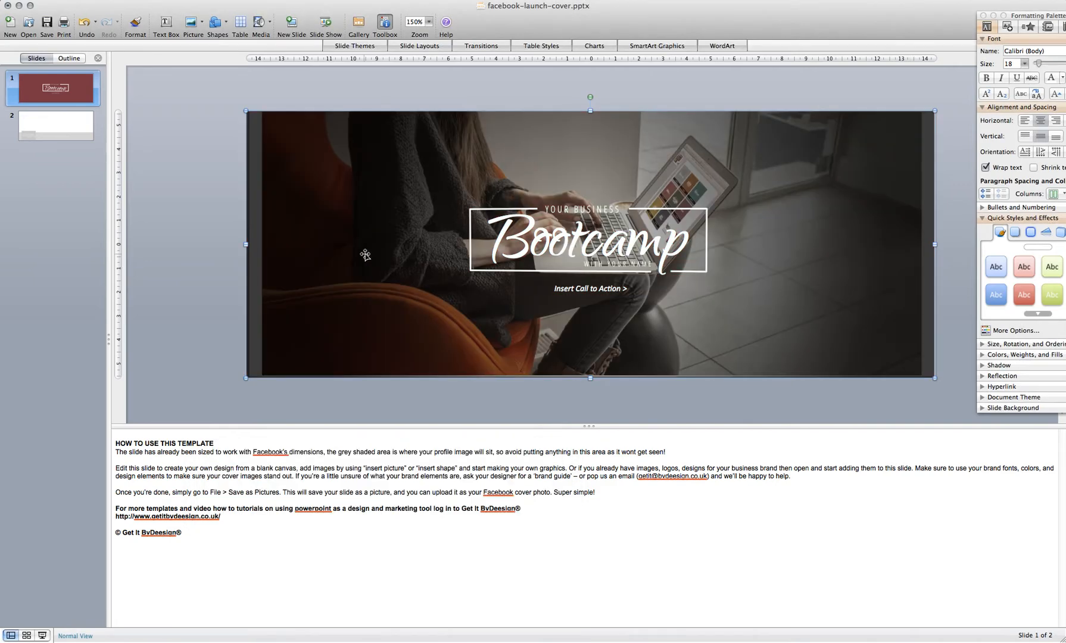
Enlarge the laptop photo to about the slide's full width, and stretch the dark overlay back to the photo's left edge.
left_click_drag(246, 244, 320, 244)
left_click(294, 241)
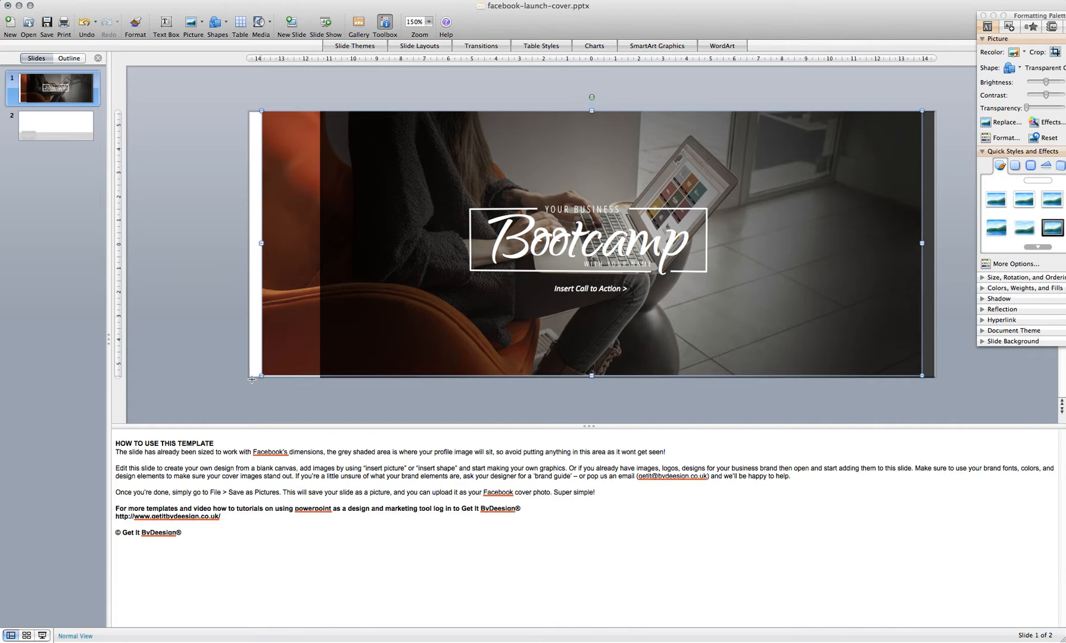
left_click_drag(252, 379, 249, 381)
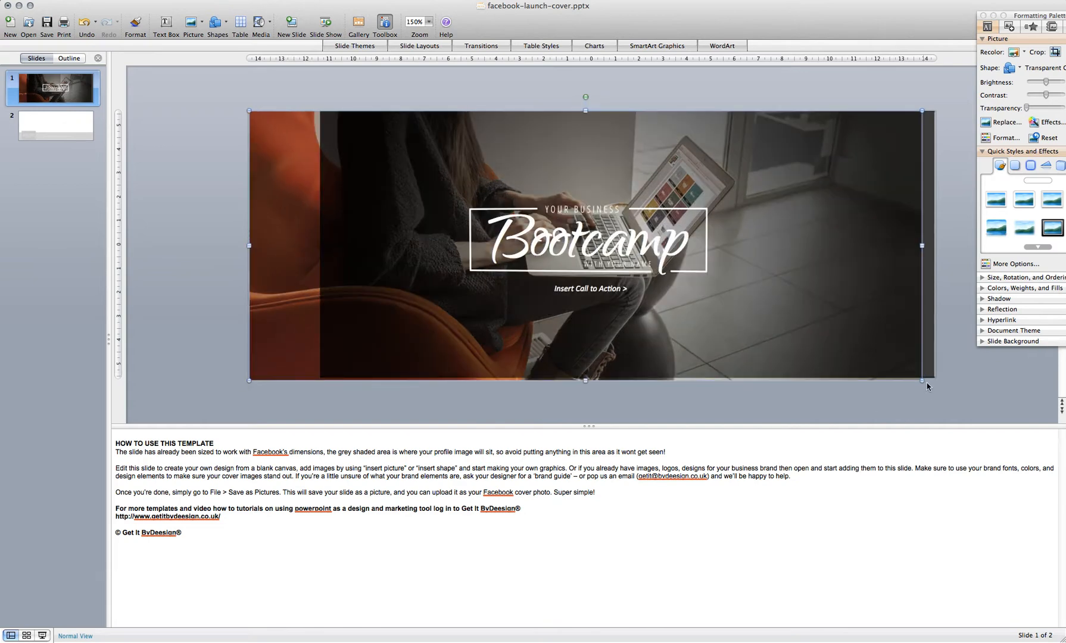
left_click_drag(922, 381, 936, 387)
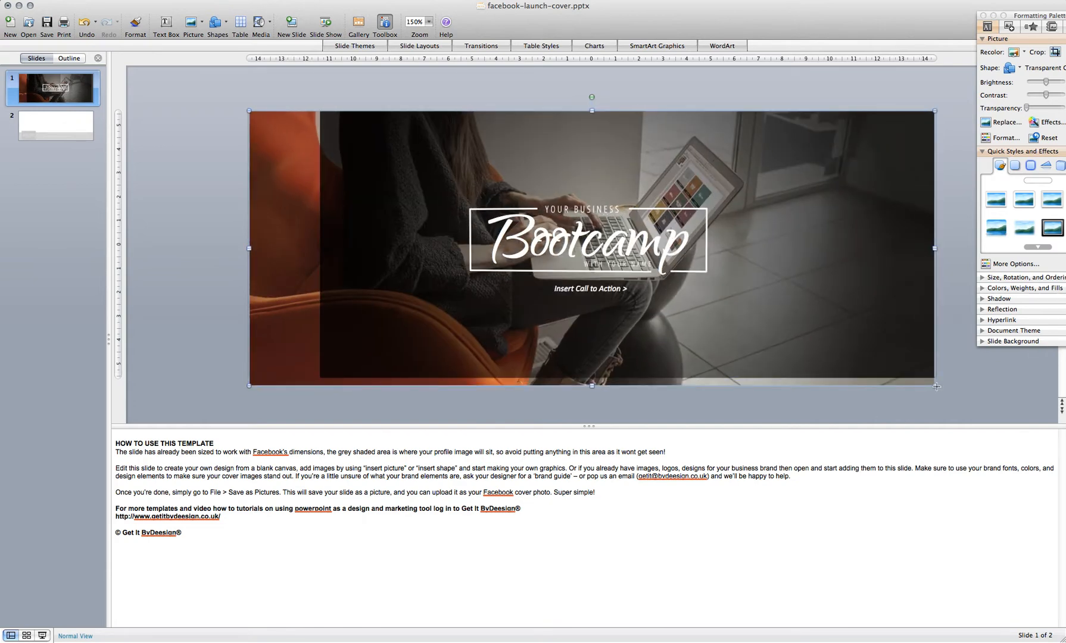
left_click(386, 153)
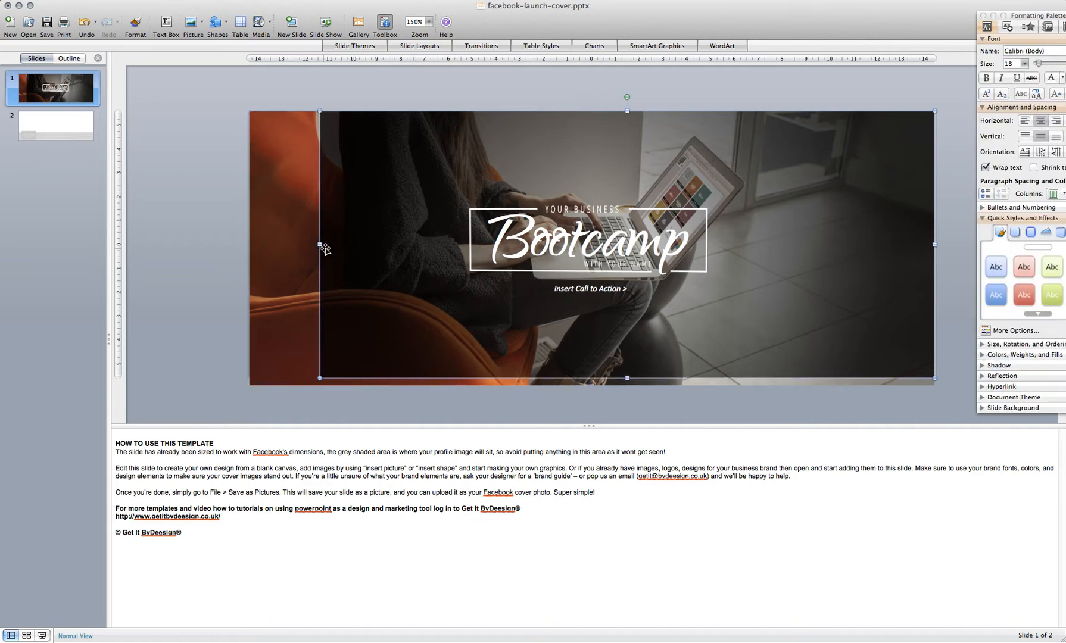
left_click_drag(325, 249, 249, 242)
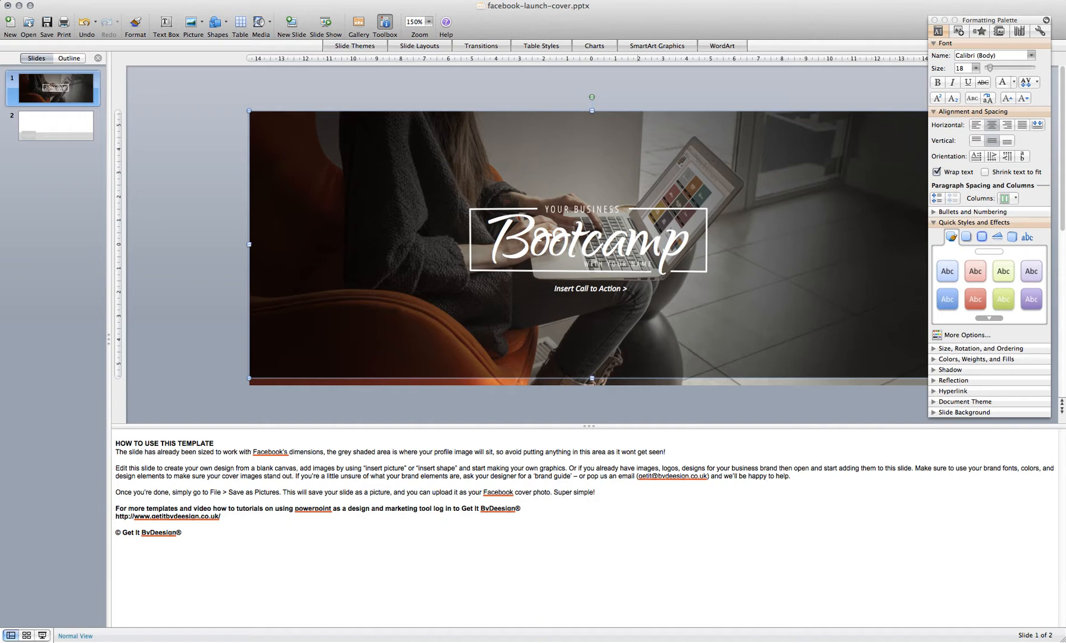
Delete the Bootcamp logo's text boxes and frame lines, keeping the call-to-action text.
left_click(638, 247)
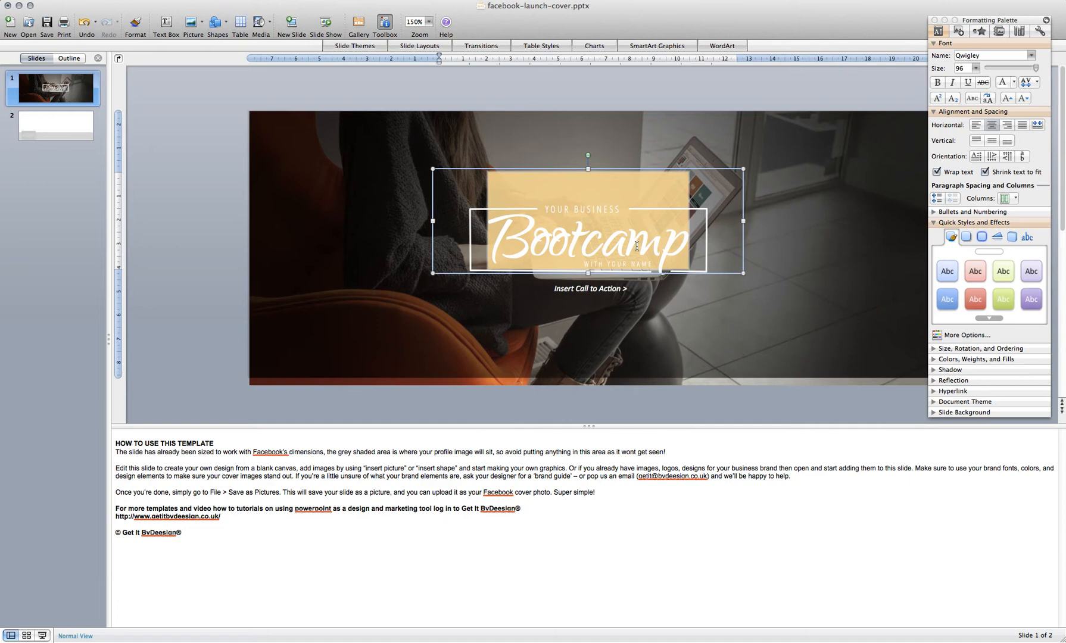
left_click(474, 94)
left_click(565, 209)
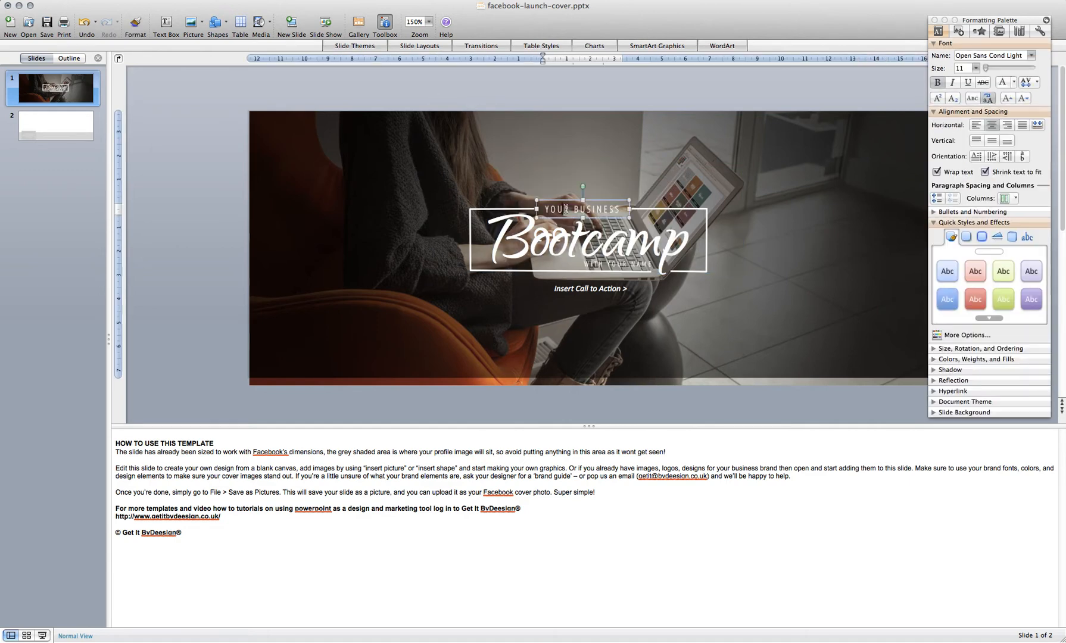
left_click(565, 244)
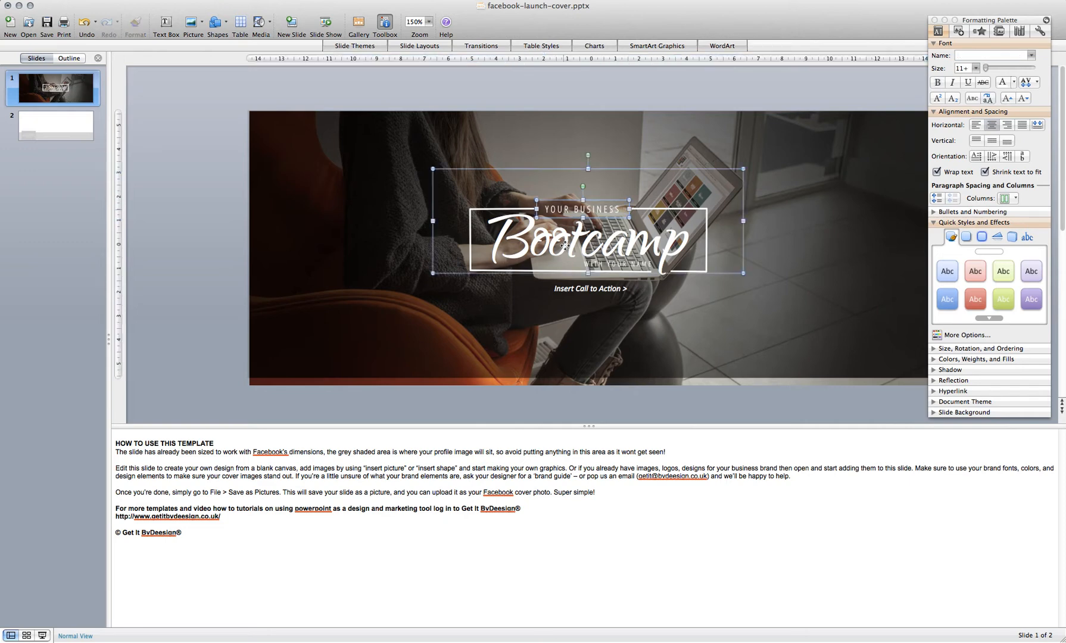
key("Delete")
left_click(667, 210)
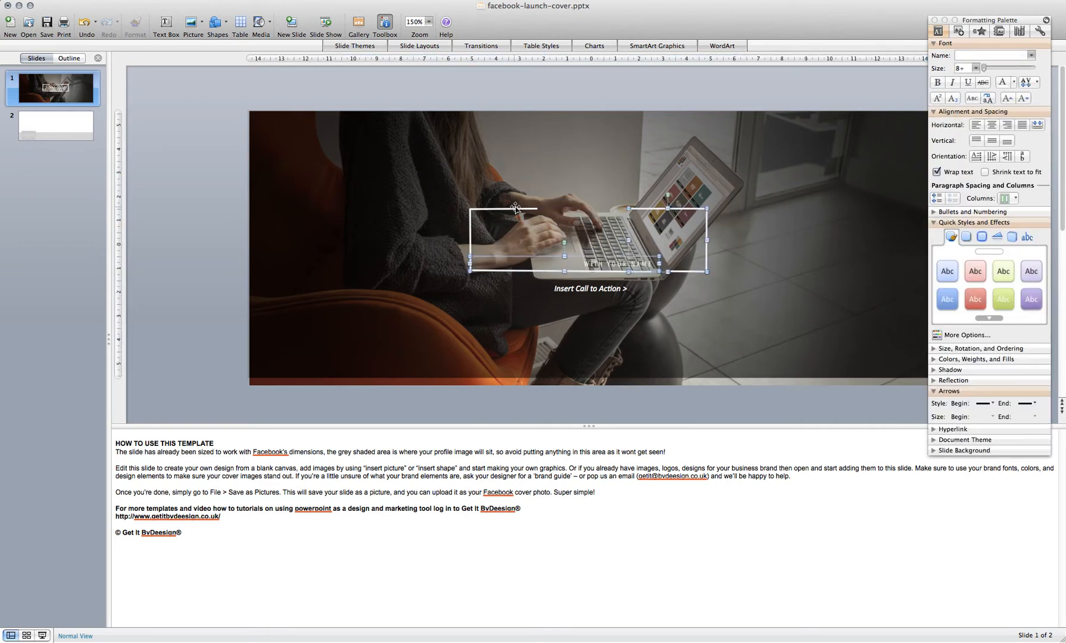
key("Delete")
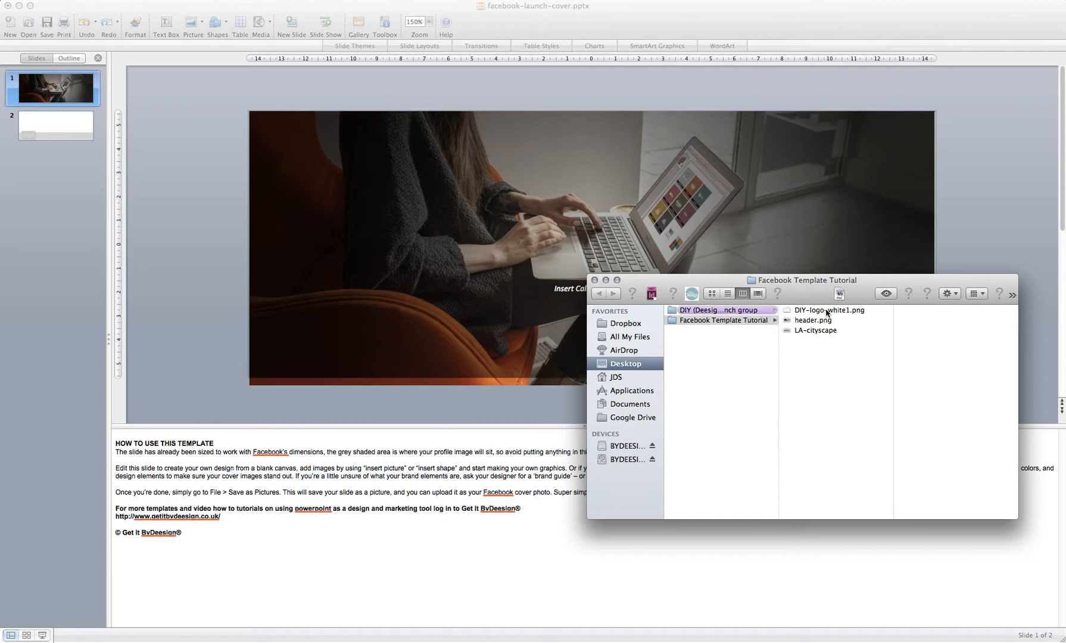
Insert DIY-logo-white1.png from the Facebook Template Tutorial folder and move the logo down onto the cover image.
left_click_drag(828, 311, 652, 91)
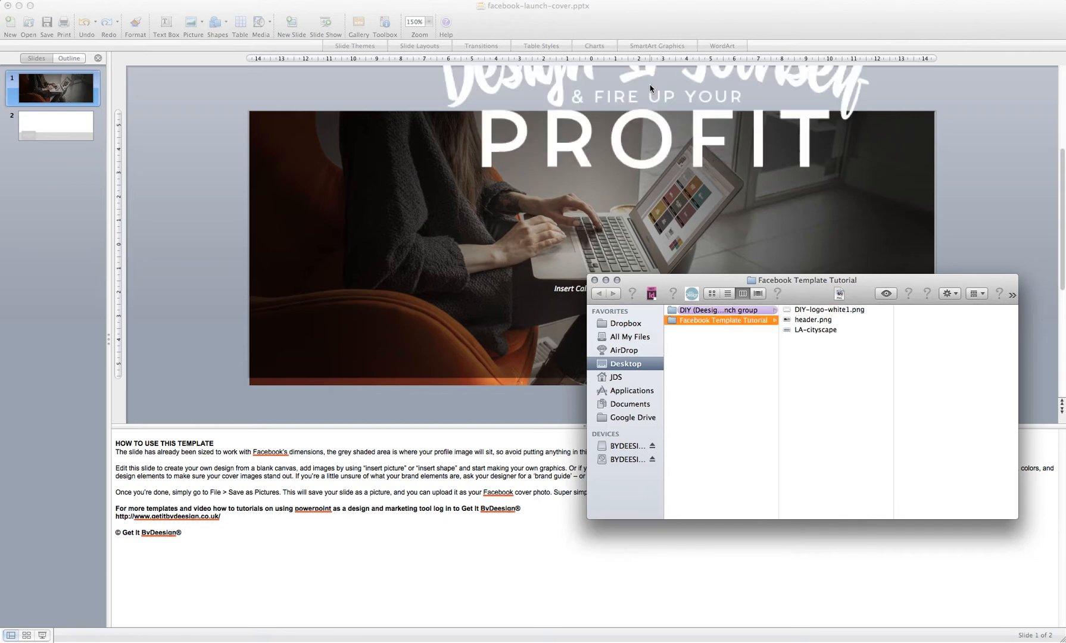
left_click(605, 279)
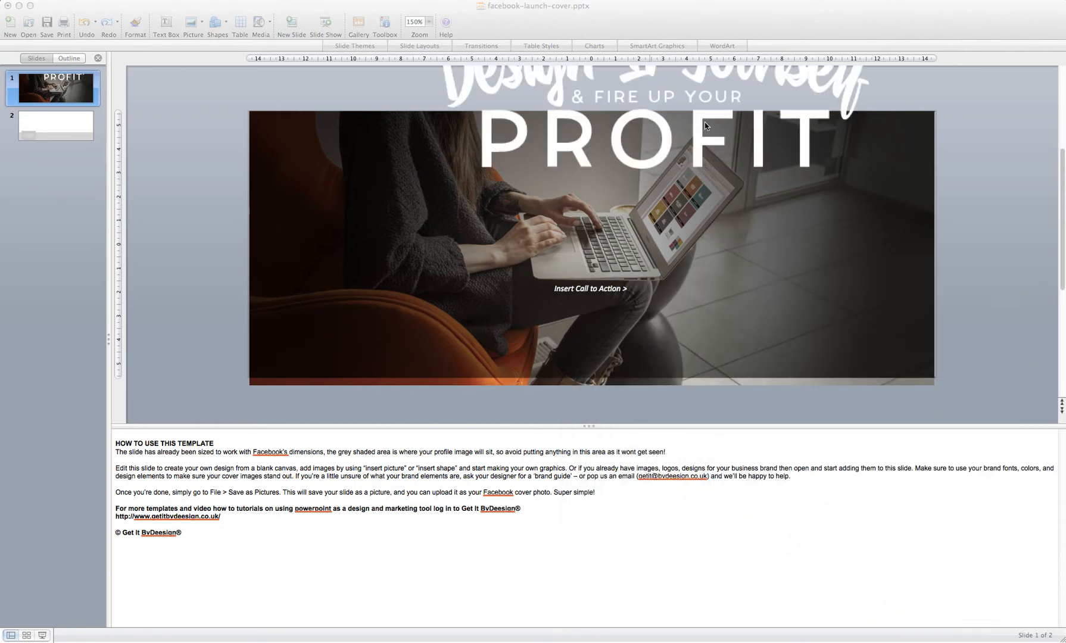
left_click(705, 122)
left_click_drag(684, 243, 675, 275)
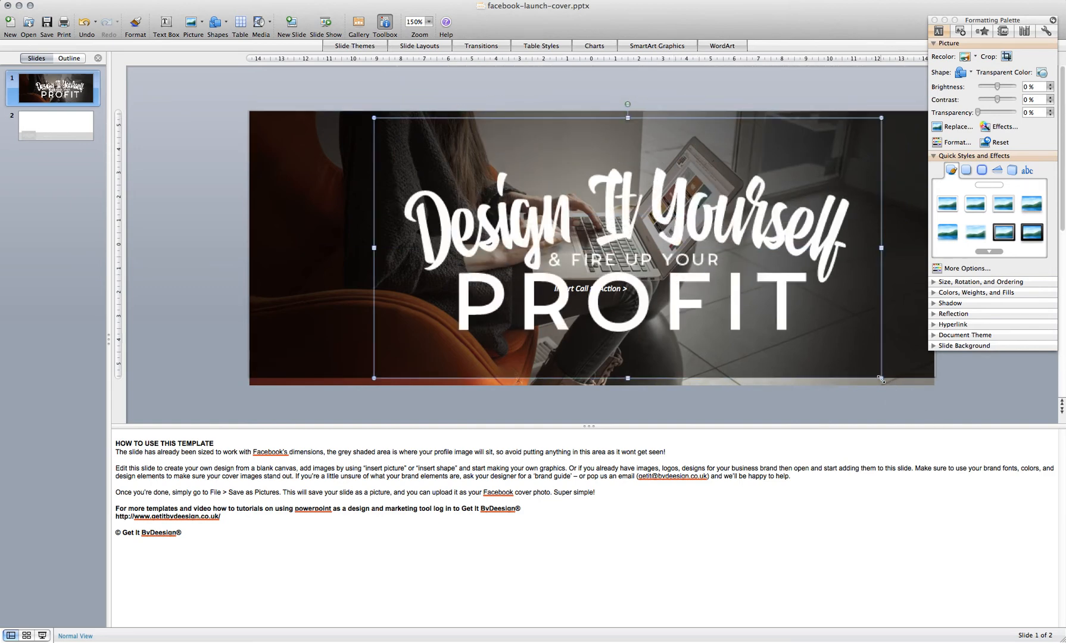
Shrink the white Design It Yourself logo to about 30% of the slide's width and centre it just above the call-to-action text.
left_click_drag(880, 379, 655, 240)
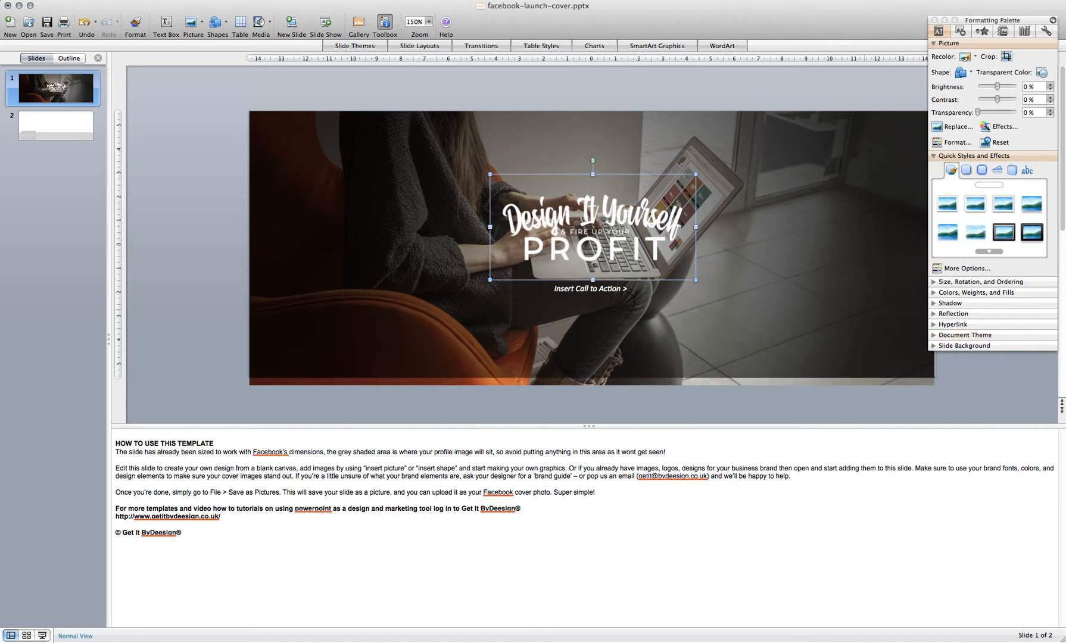
key("super+Tab")
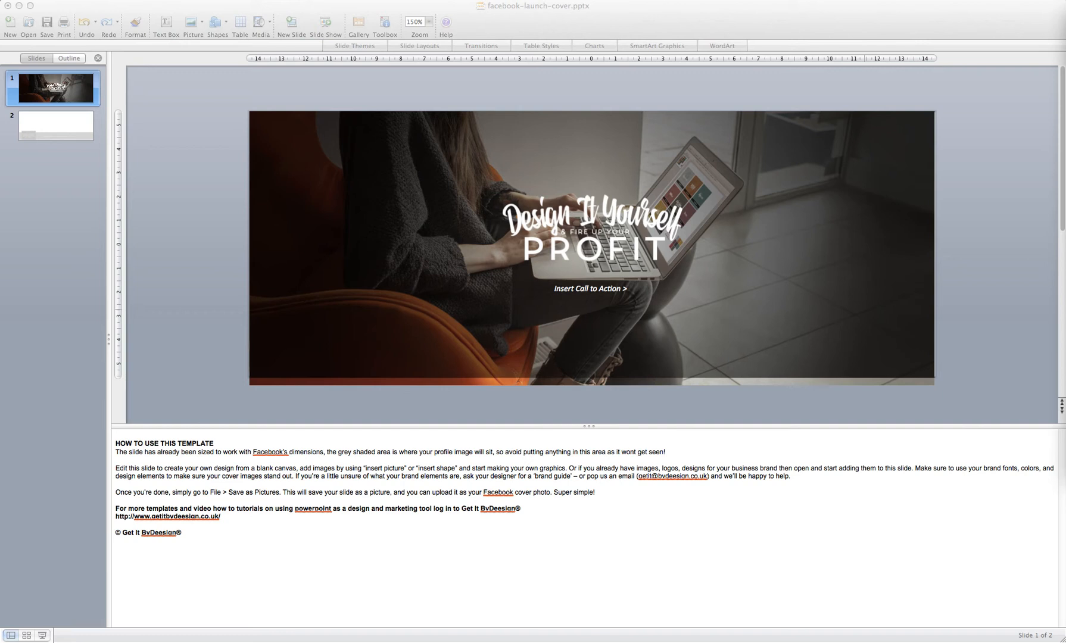
Replace the placeholder call-to-action wording below the logo with "Get It", keeping the trailing ">" character.
left_click(598, 294)
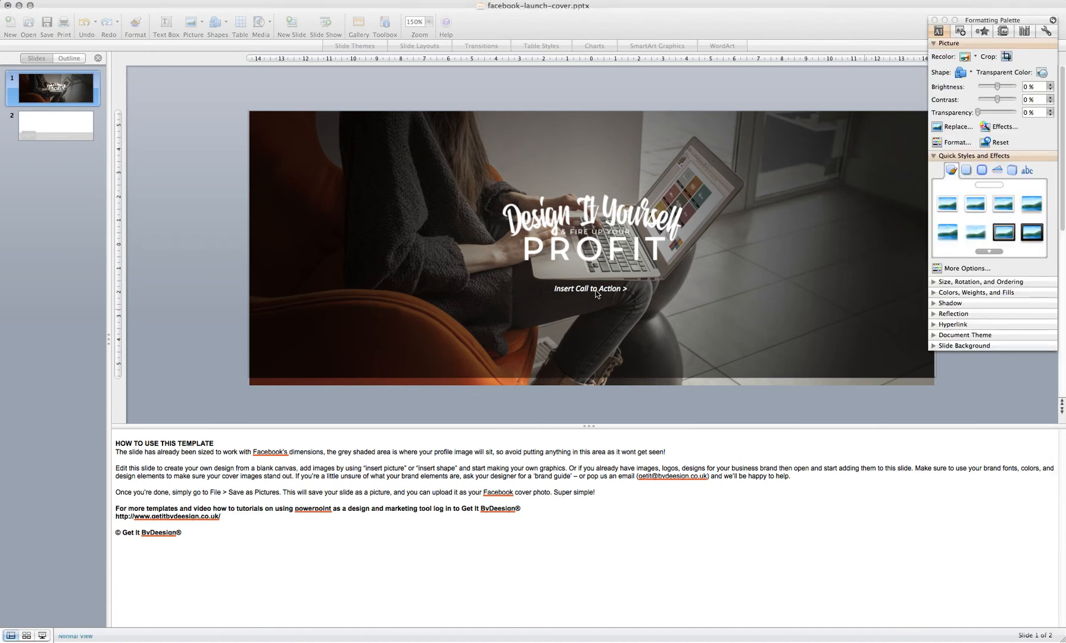
double_click(601, 292)
left_click(620, 288)
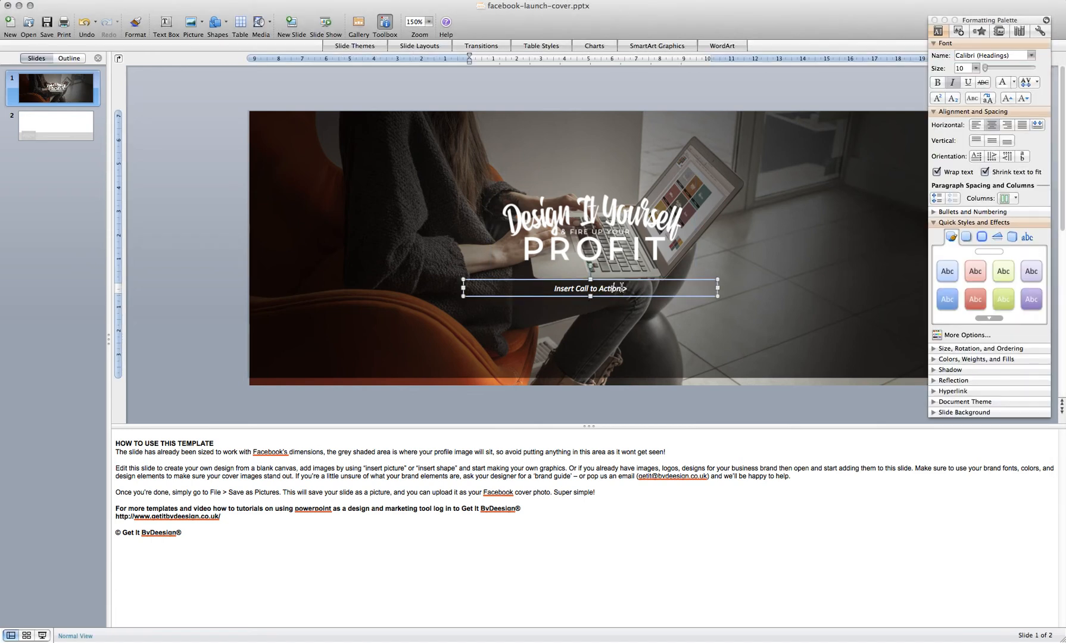
left_click_drag(621, 289, 558, 284)
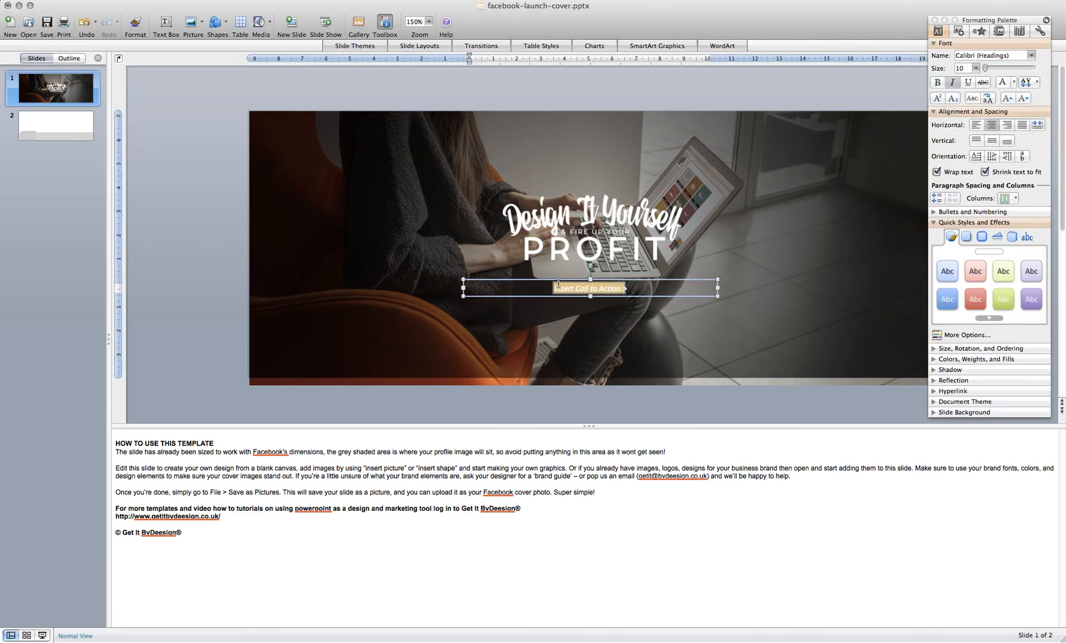
type("Get")
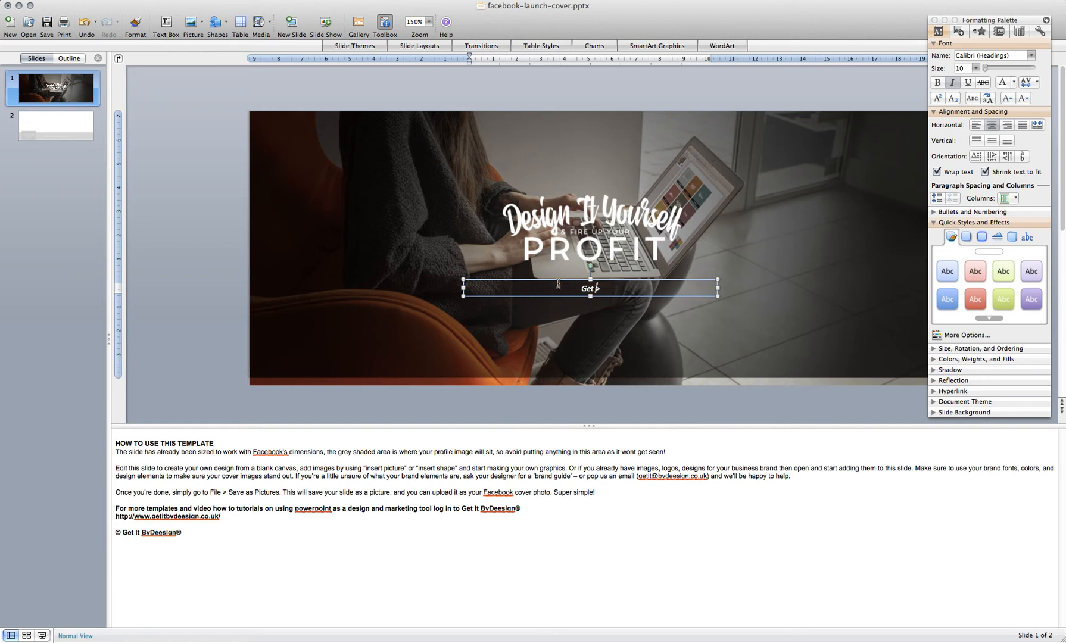
type(" It")
Set the font of the whole "Get It >" call-to-action text to Georgia.
left_click_drag(576, 288, 605, 288)
left_click(1010, 55)
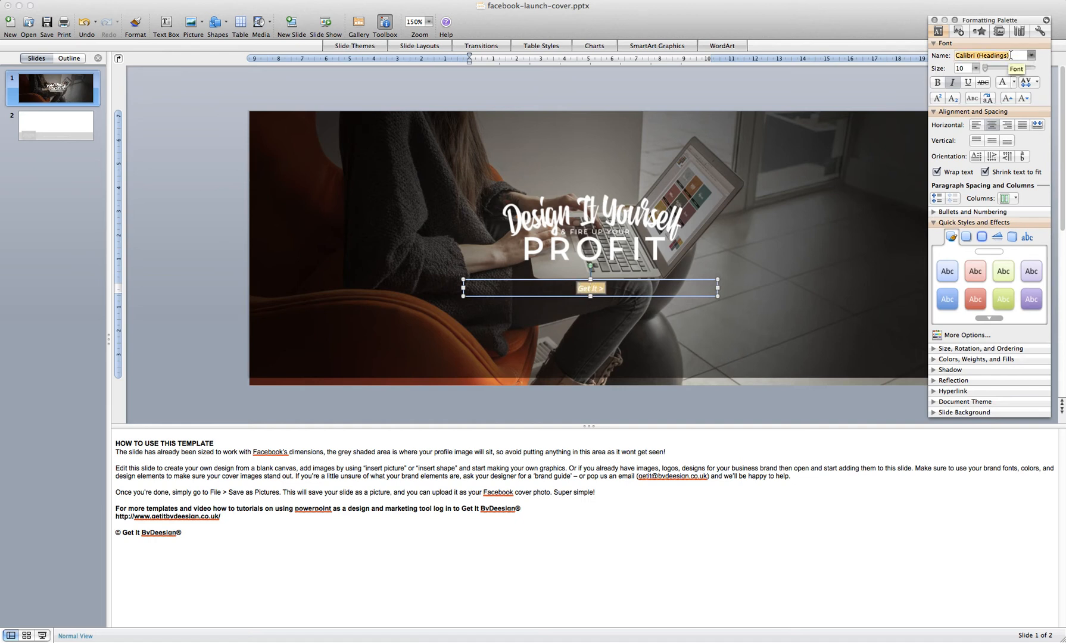
type("Georgia")
key("Return")
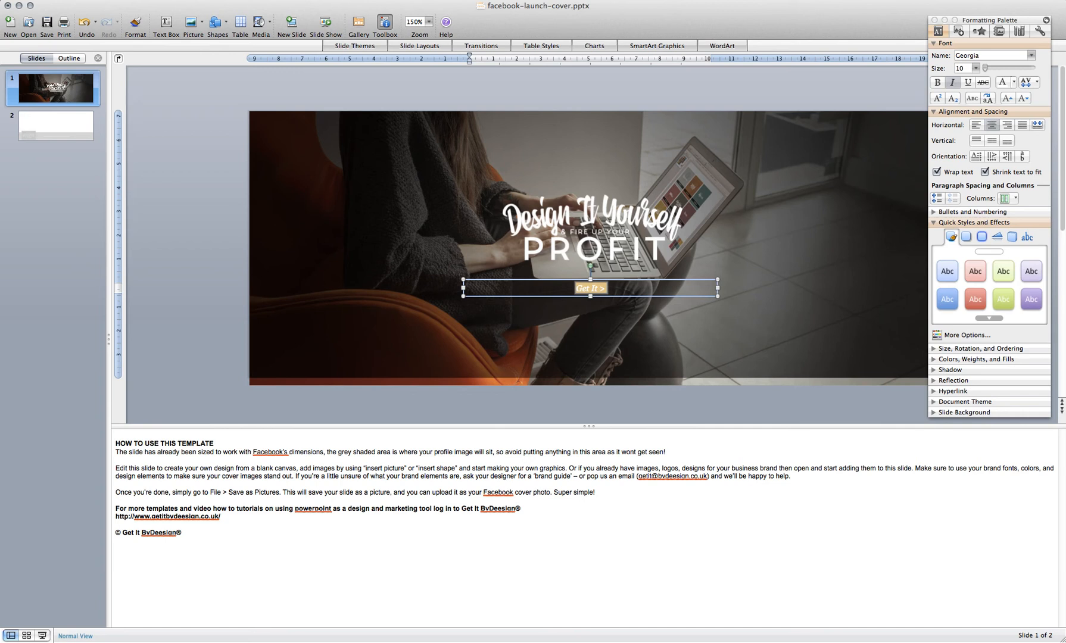
Save a copy of the cover to the Desktop in JPEG format as facebook-launch-cover.jpg.
key("super+Tab")
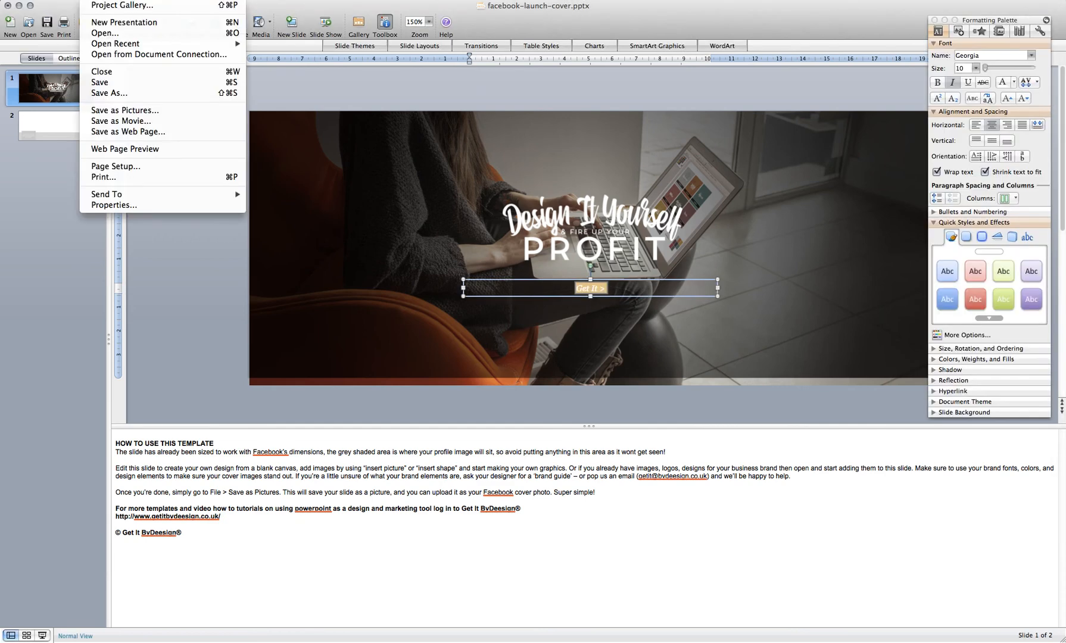
left_click(108, 93)
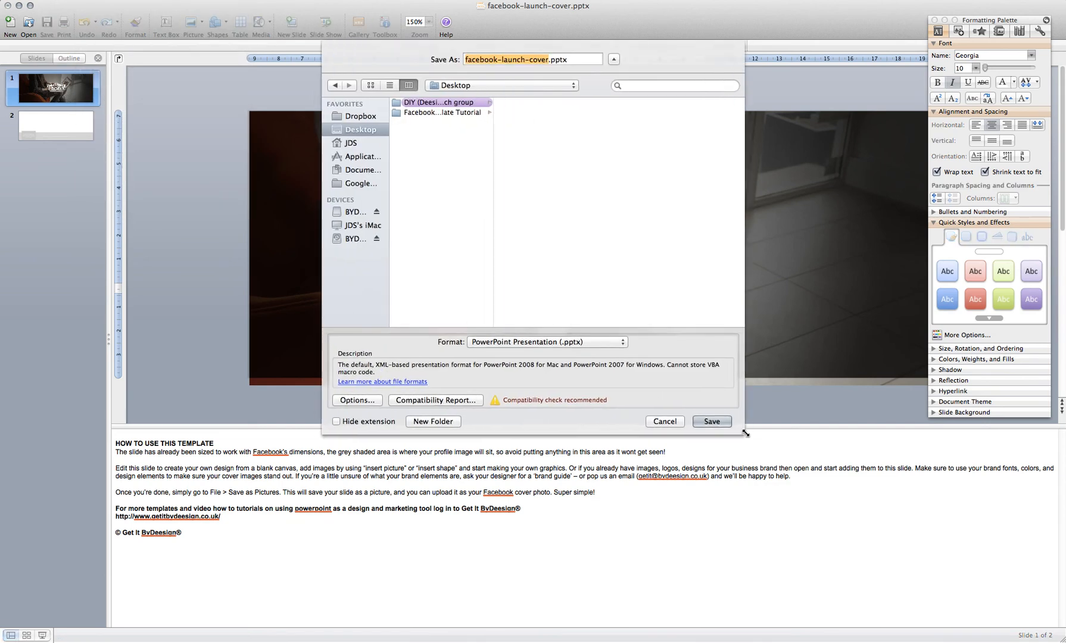
left_click(524, 337)
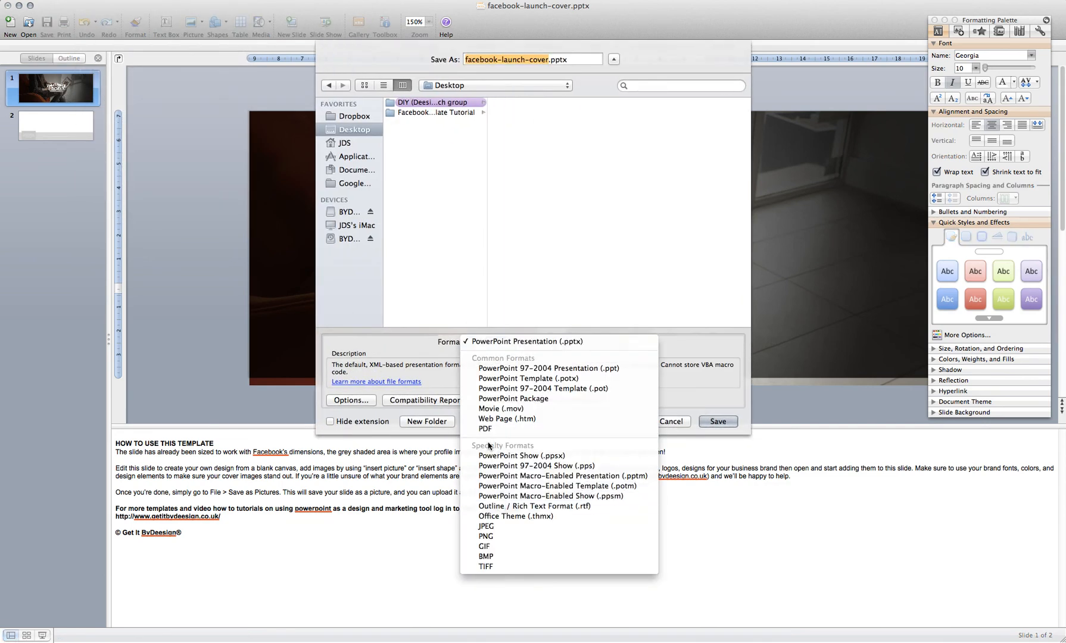
left_click(498, 526)
left_click(719, 421)
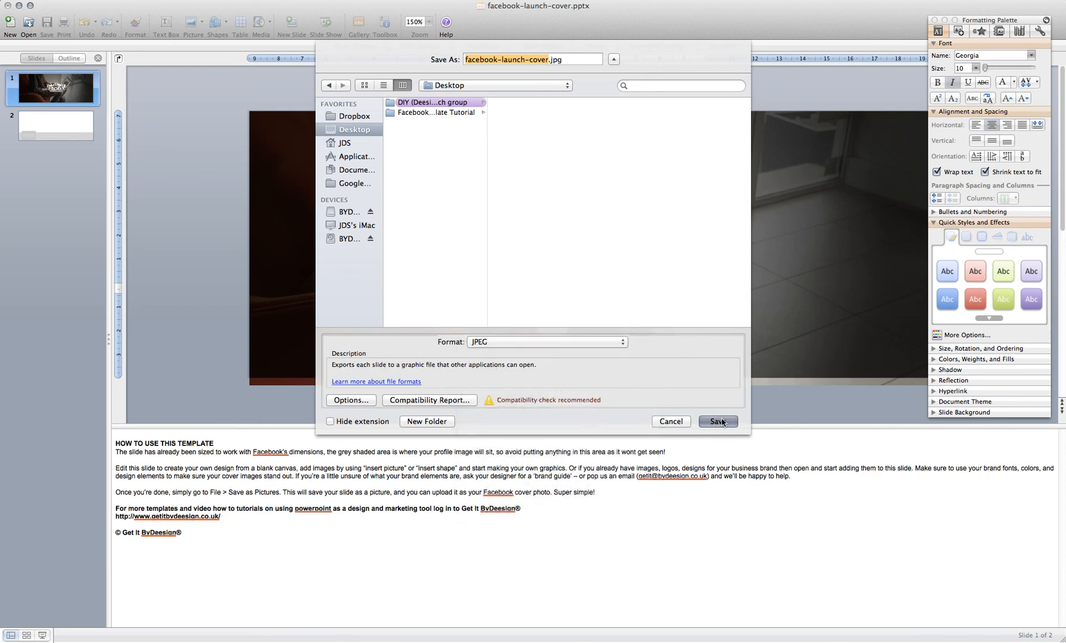